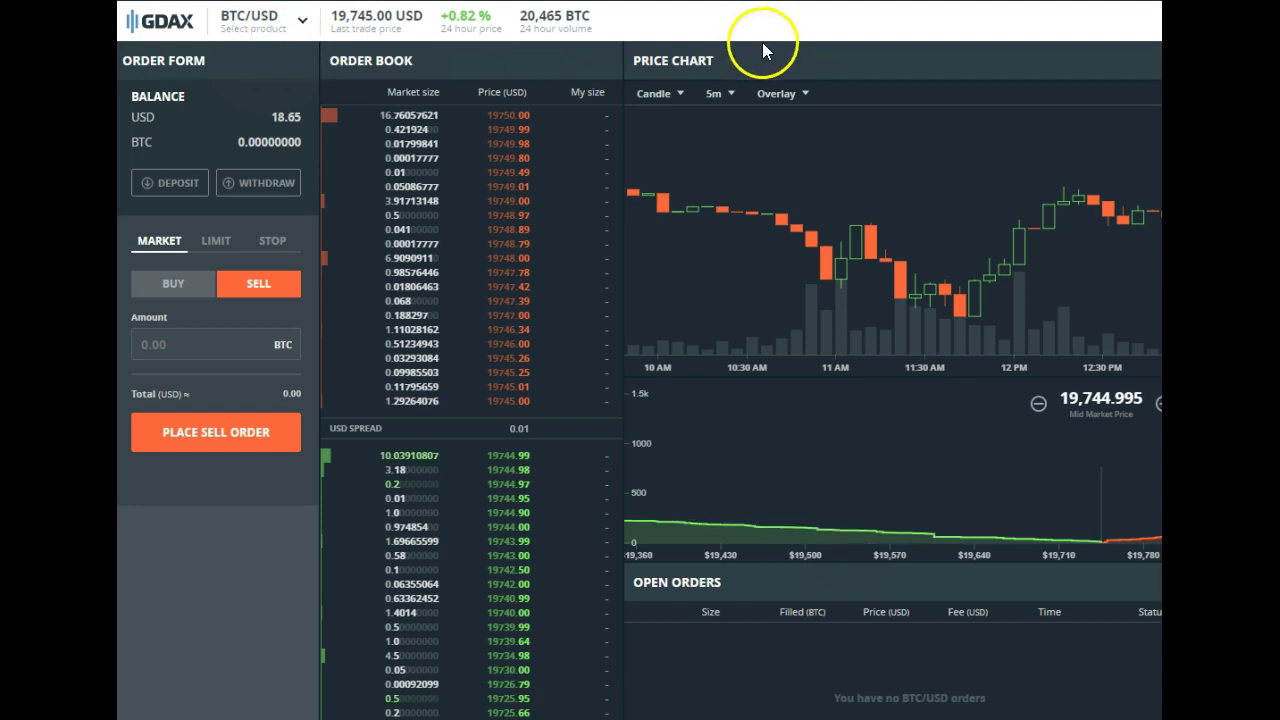
# Step: Open and close the GDAX trading pair list while reviewing the BTC/USD order form
pyautogui.click(302, 20)
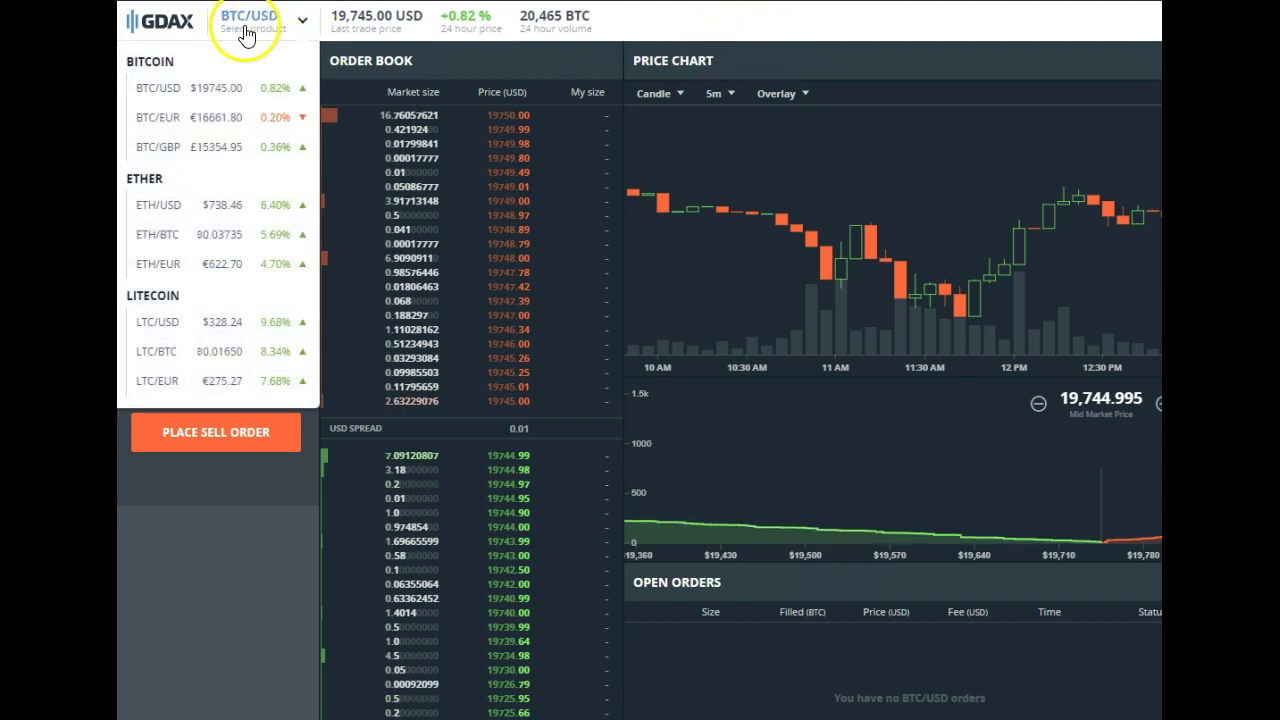
pyautogui.click(228, 26)
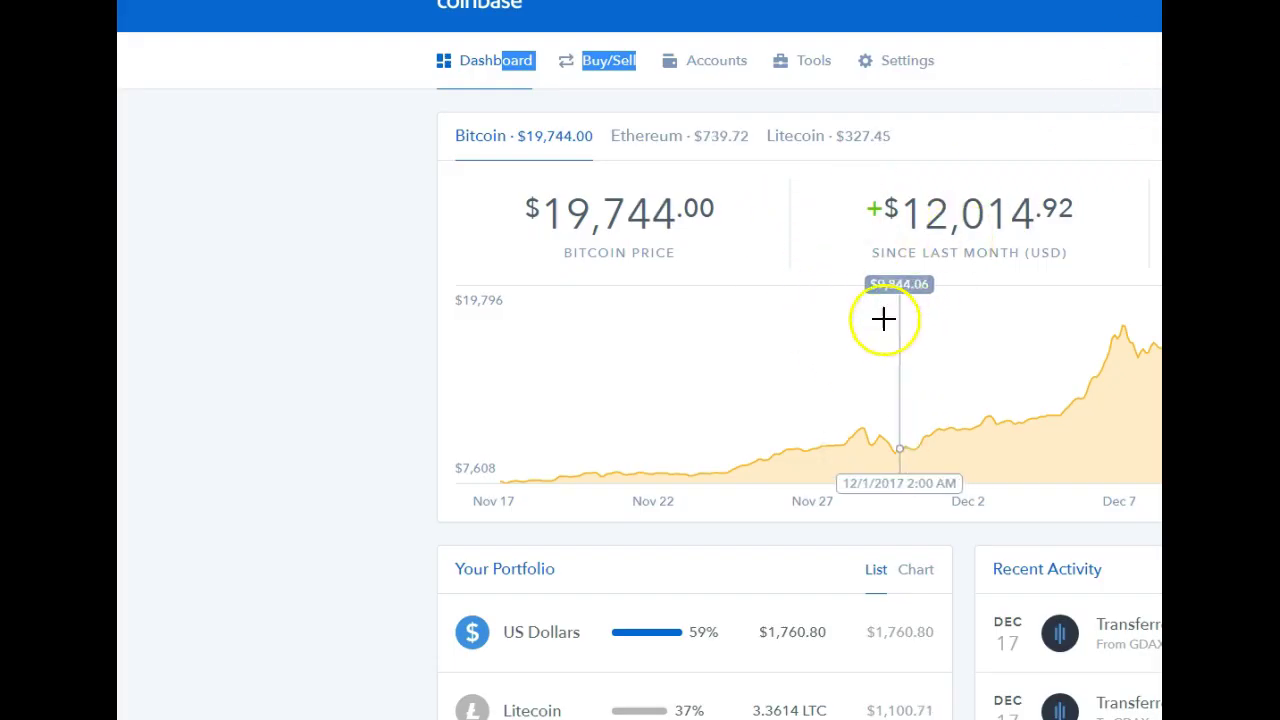
# Step: Scroll the Coinbase dashboard to the portfolio and Recent Activity, then return to GDAX
pyautogui.scroll(-2, 883, 320)
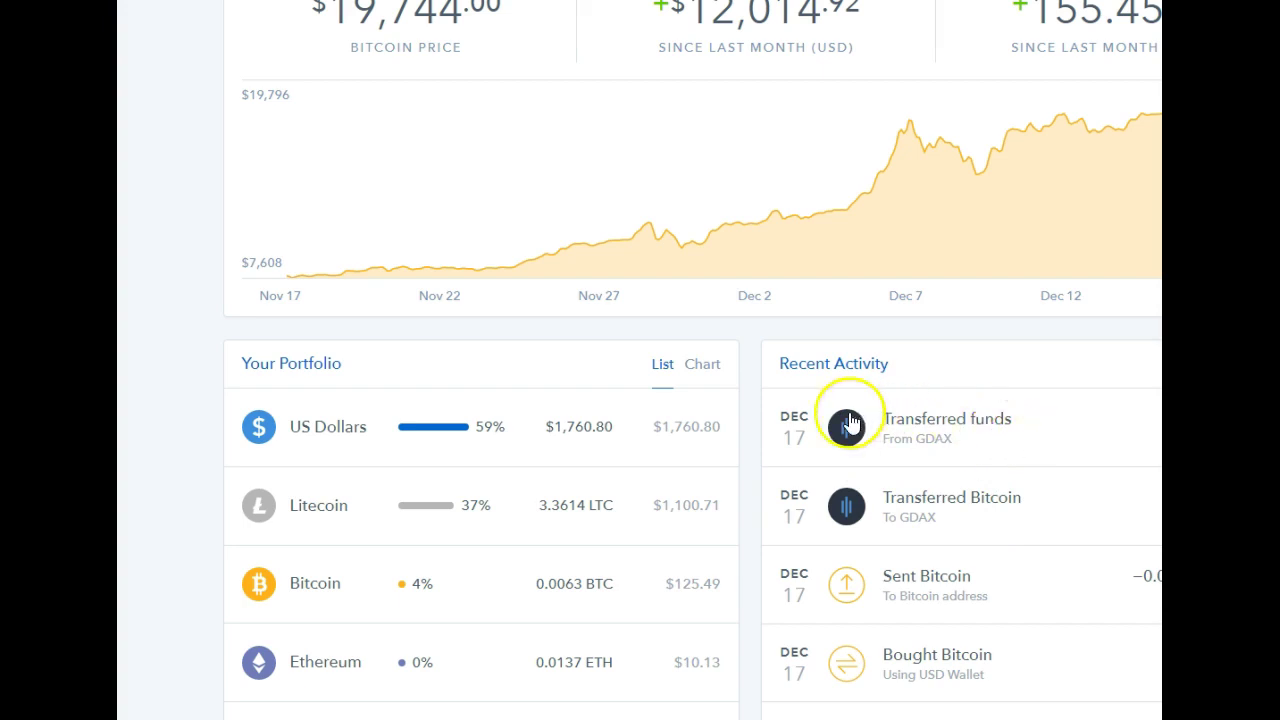
pyautogui.moveTo(535, 162)
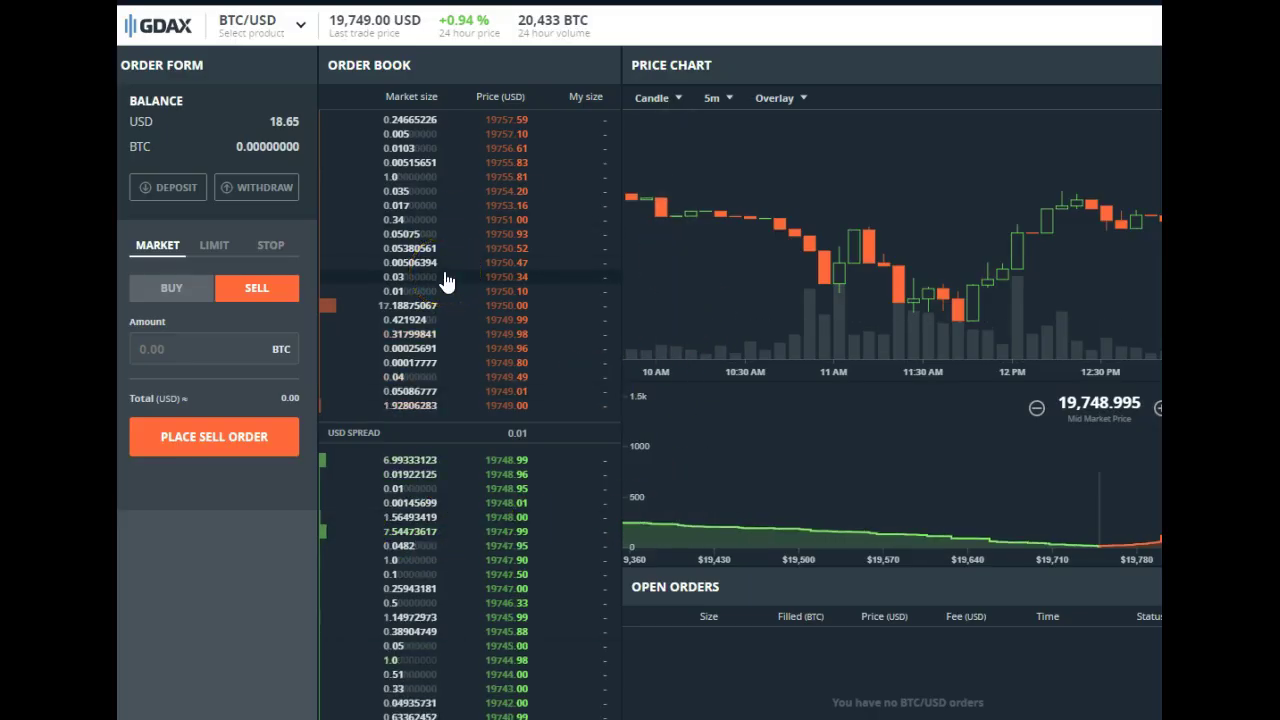
# Step: Open the GDAX deposit form and choose the Coinbase BTC Wallet as the source
pyautogui.click(257, 42)
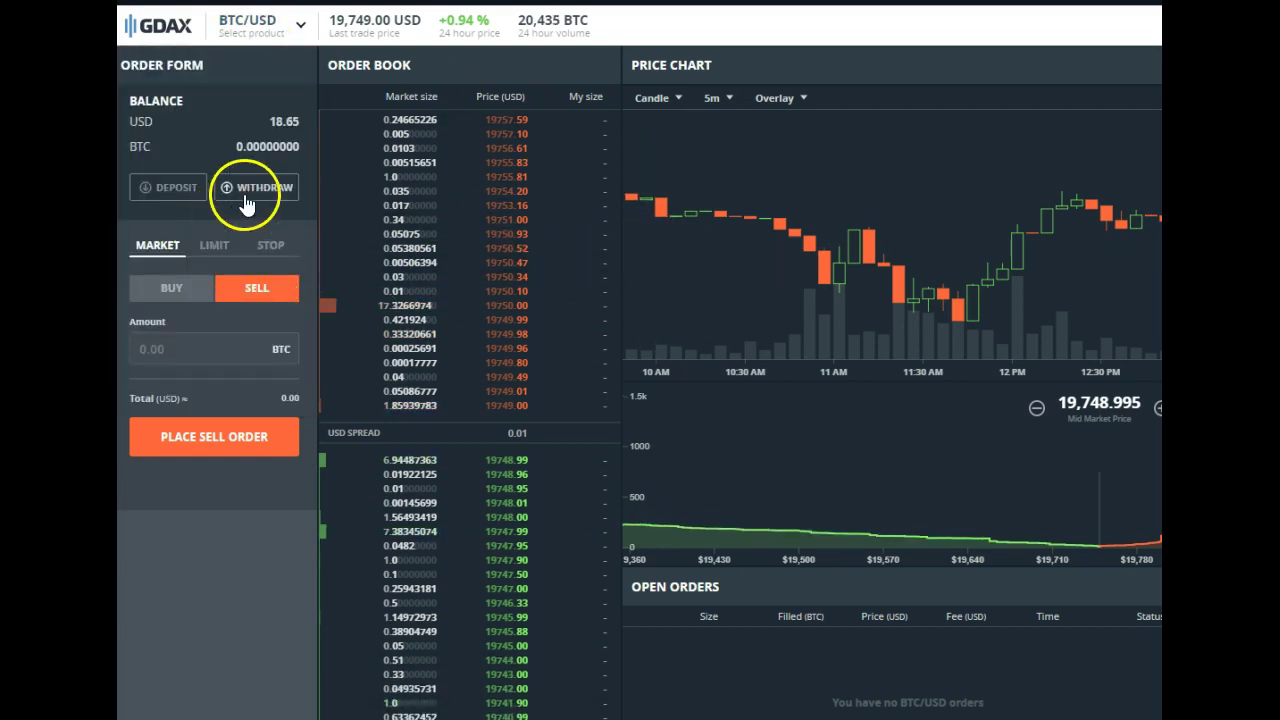
pyautogui.click(177, 190)
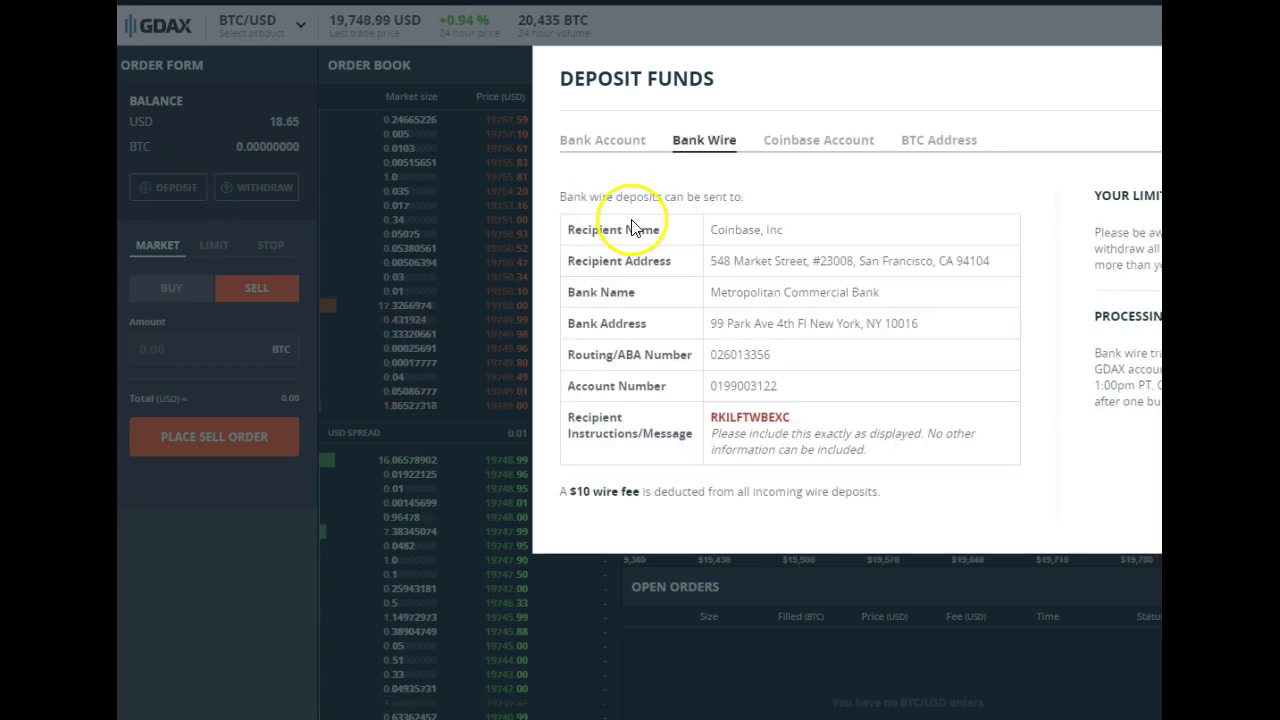
pyautogui.click(808, 148)
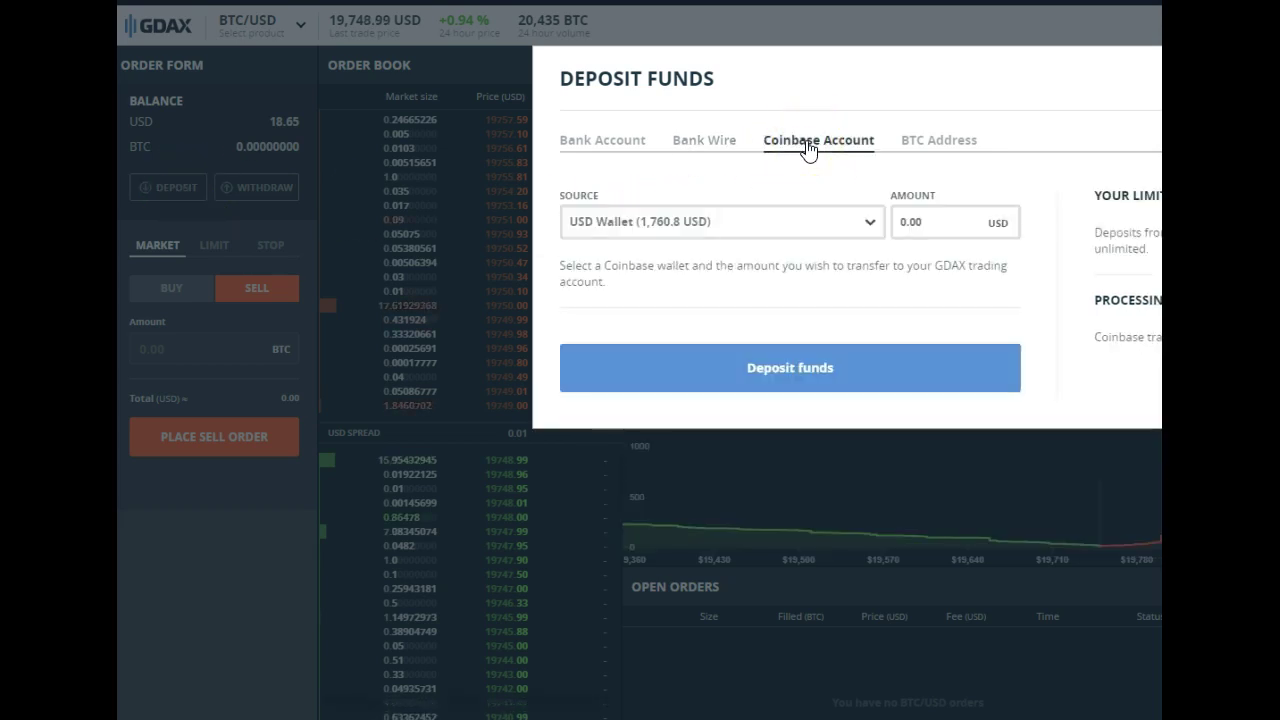
pyautogui.click(875, 230)
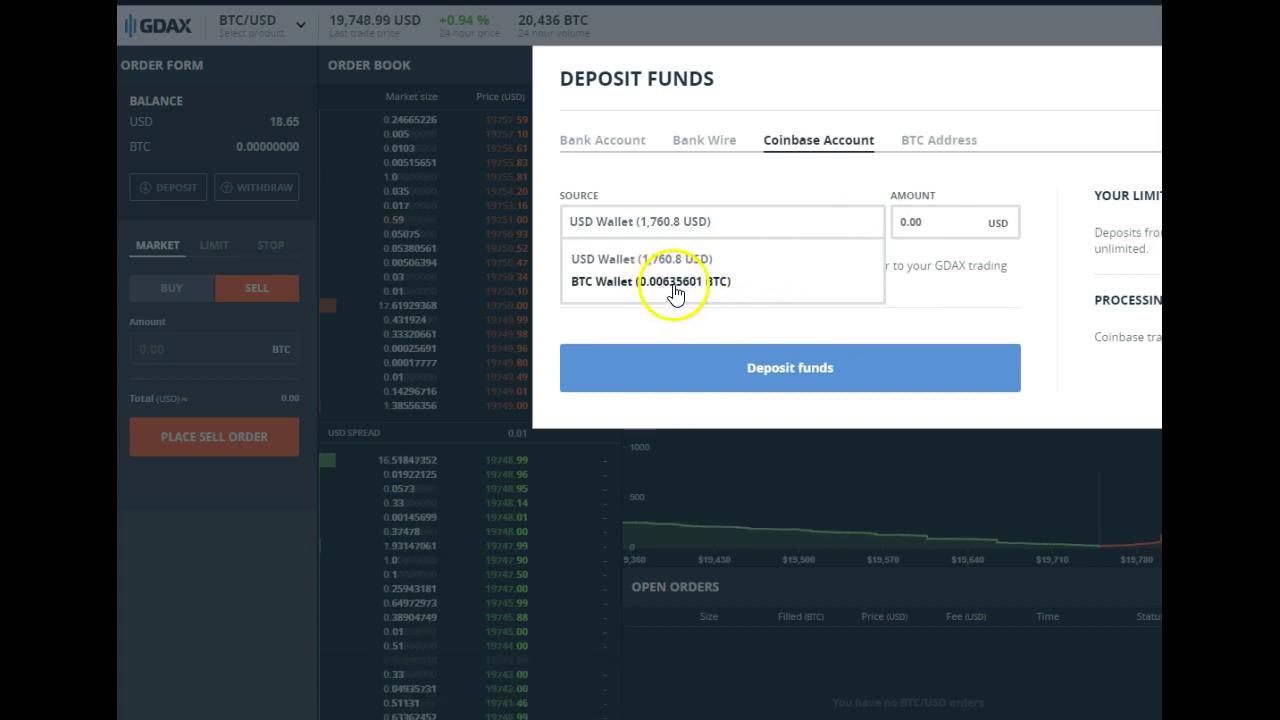
pyautogui.click(676, 290)
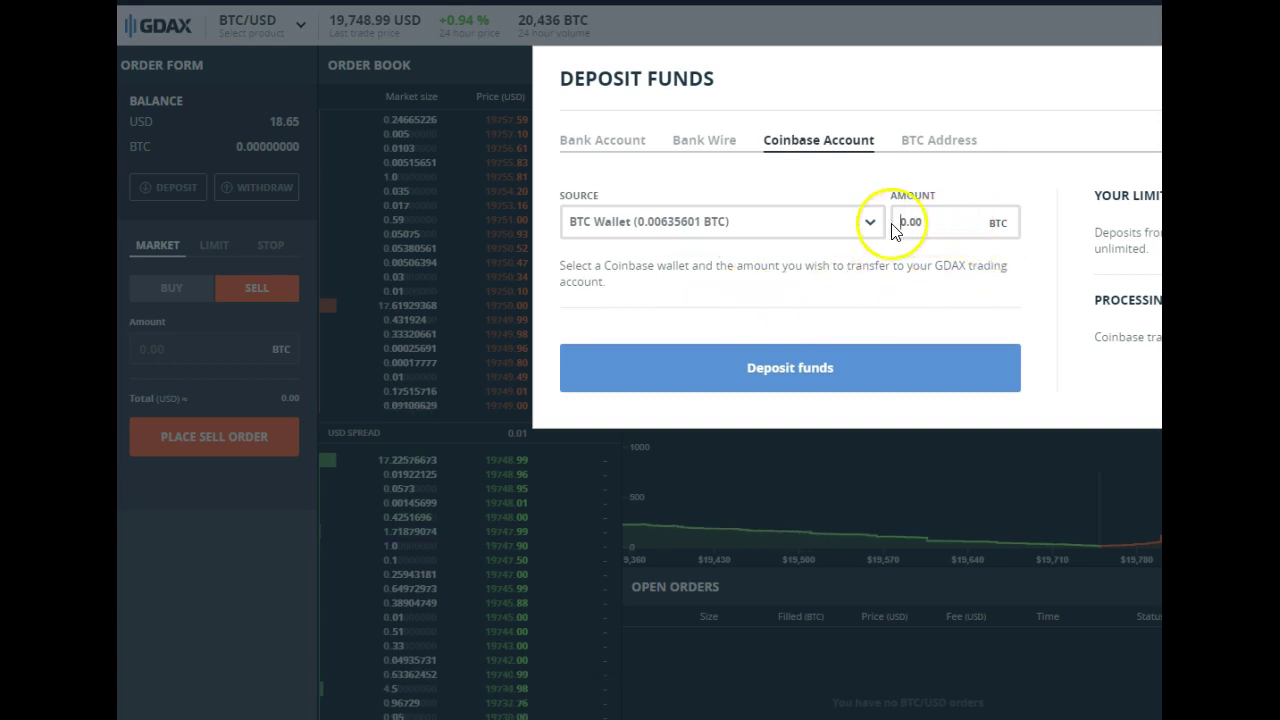
# Step: Enter 0.002 BTC and submit the deposit
pyautogui.click(952, 260)
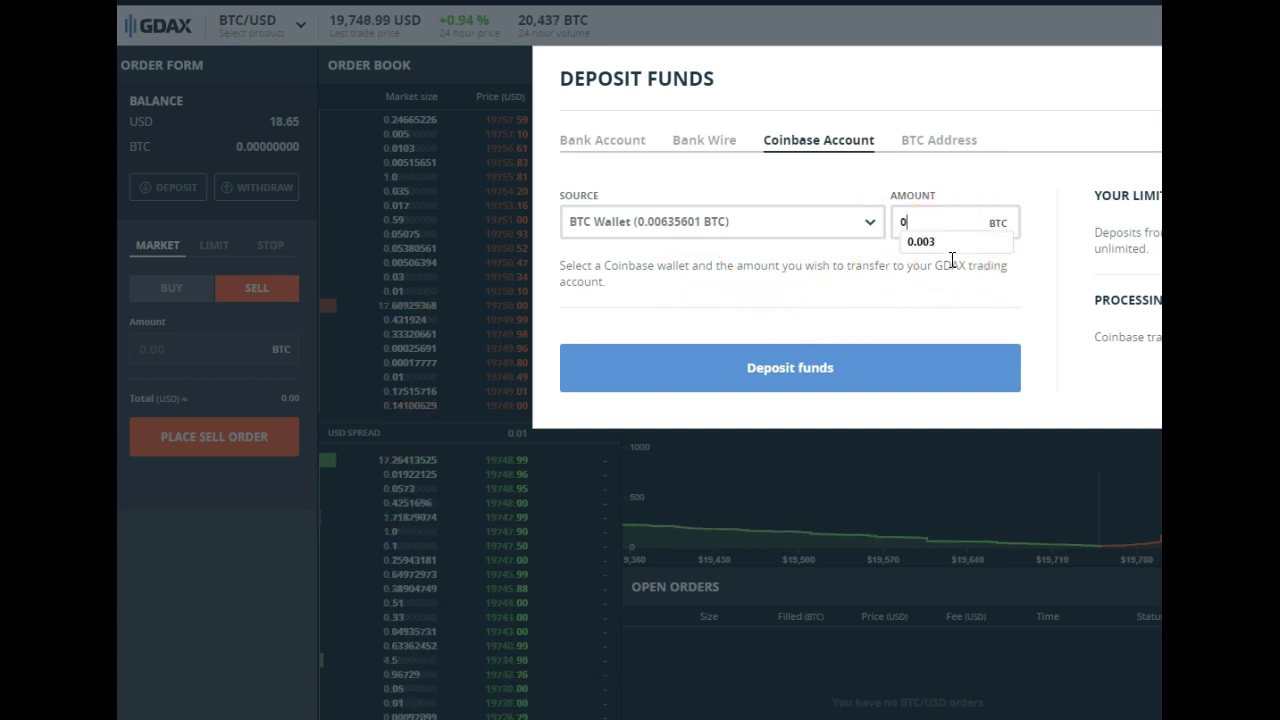
pyautogui.write('0.002')
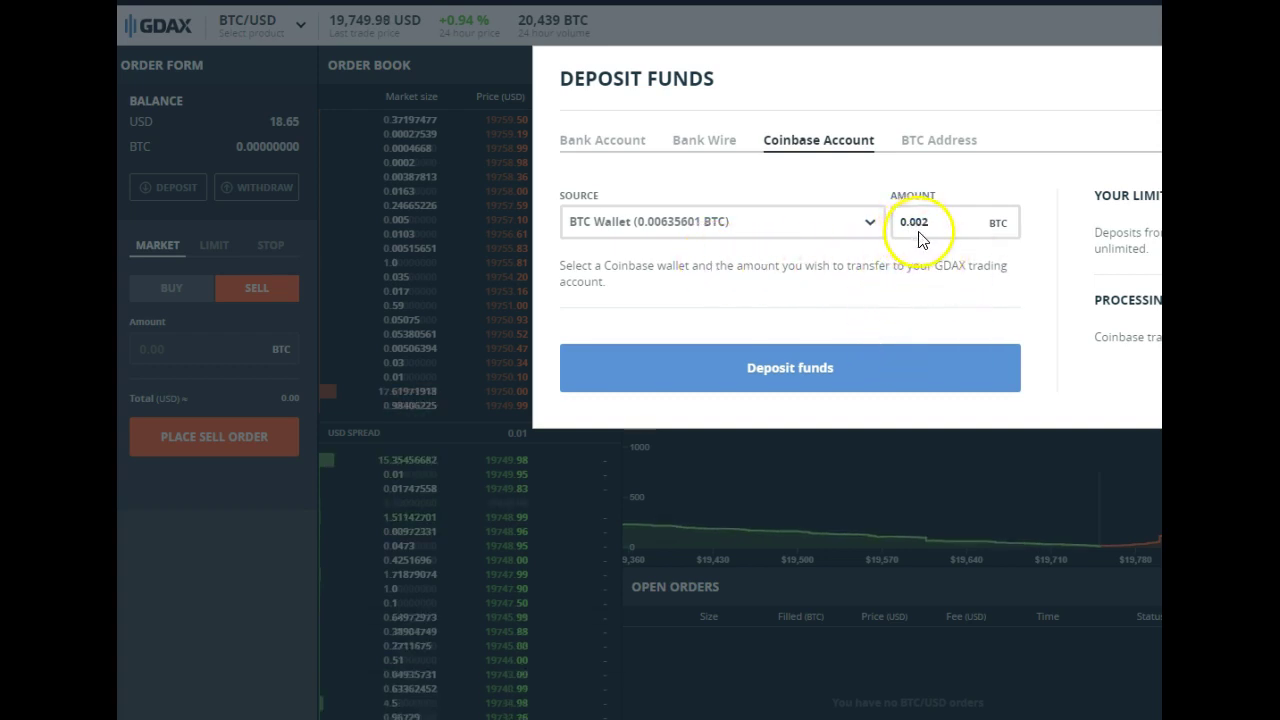
pyautogui.click(876, 380)
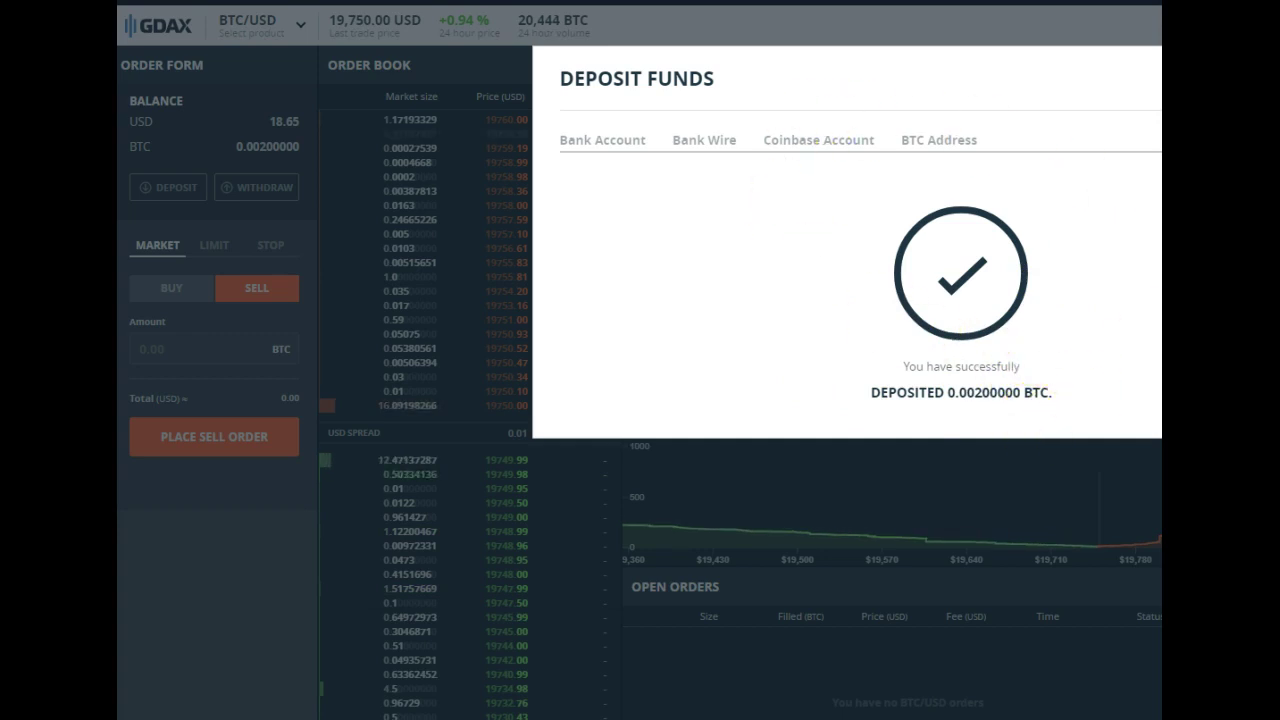
# Step: Place a 0.002 BTC market sell order, filled at 19,761.93 USD
pyautogui.click(1108, 223)
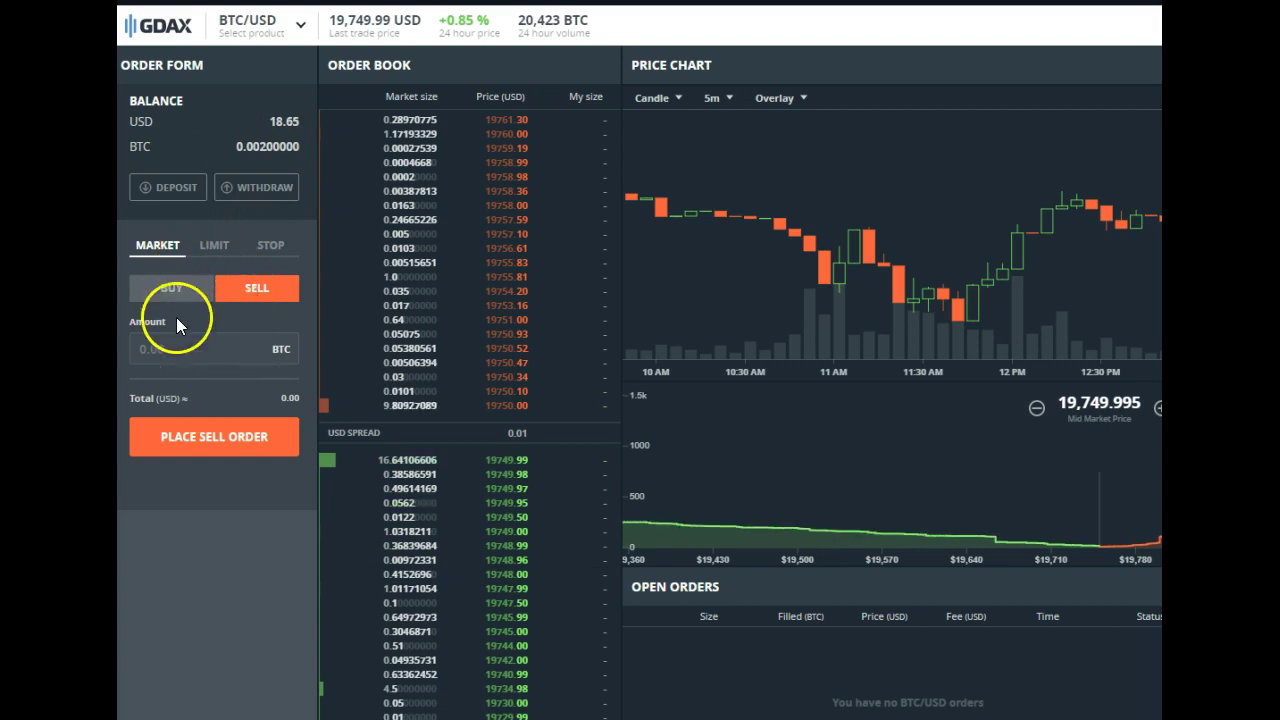
pyautogui.click(195, 356)
pyautogui.write('0.0')
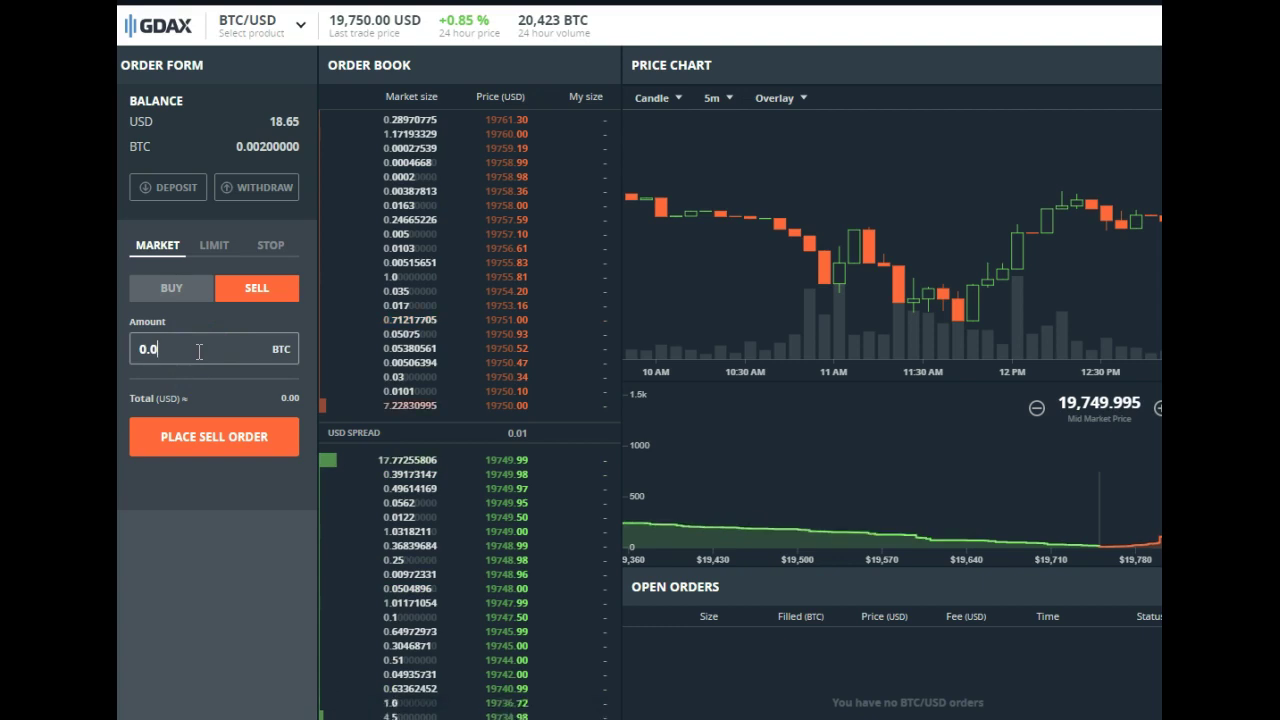
pyautogui.write('0')
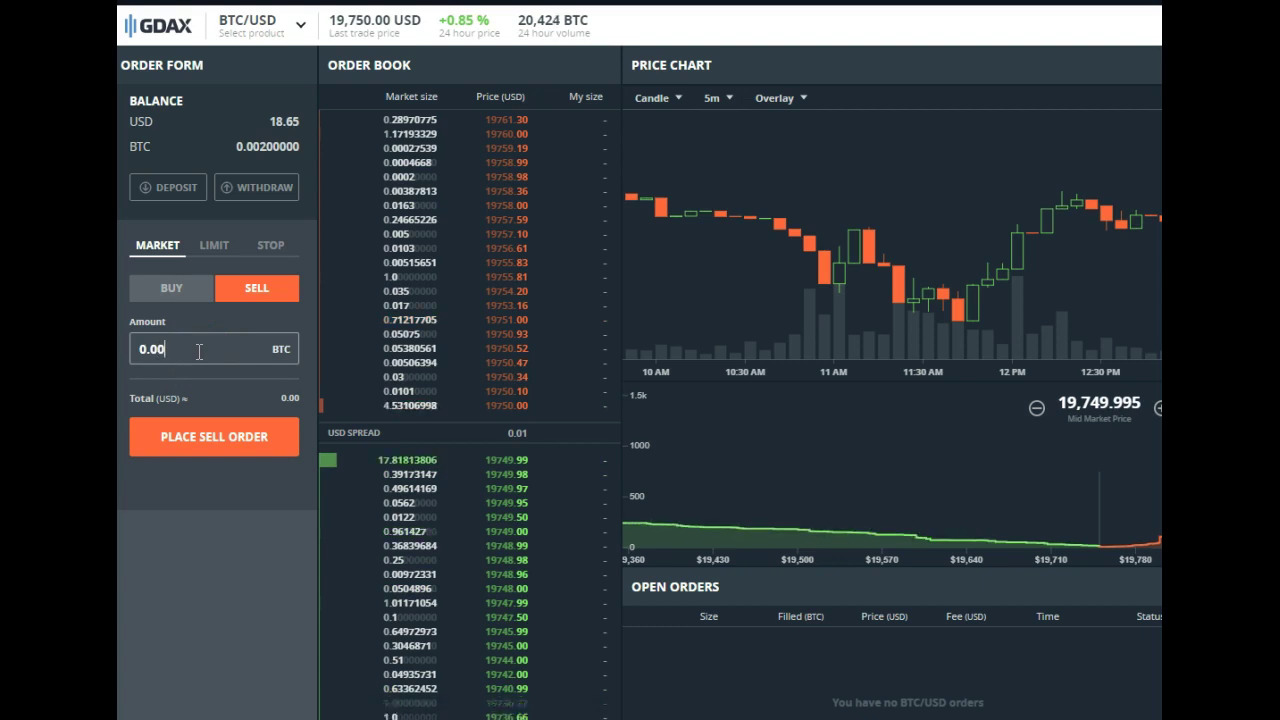
pyautogui.write('2')
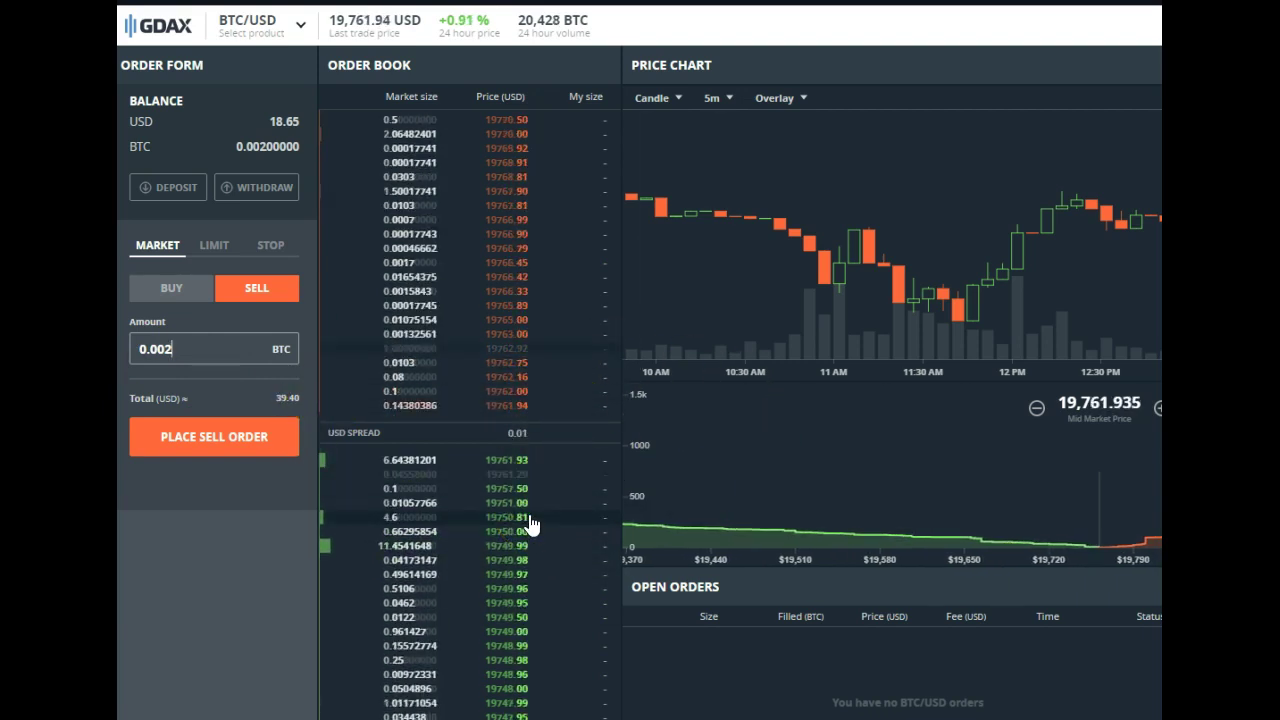
pyautogui.click(498, 500)
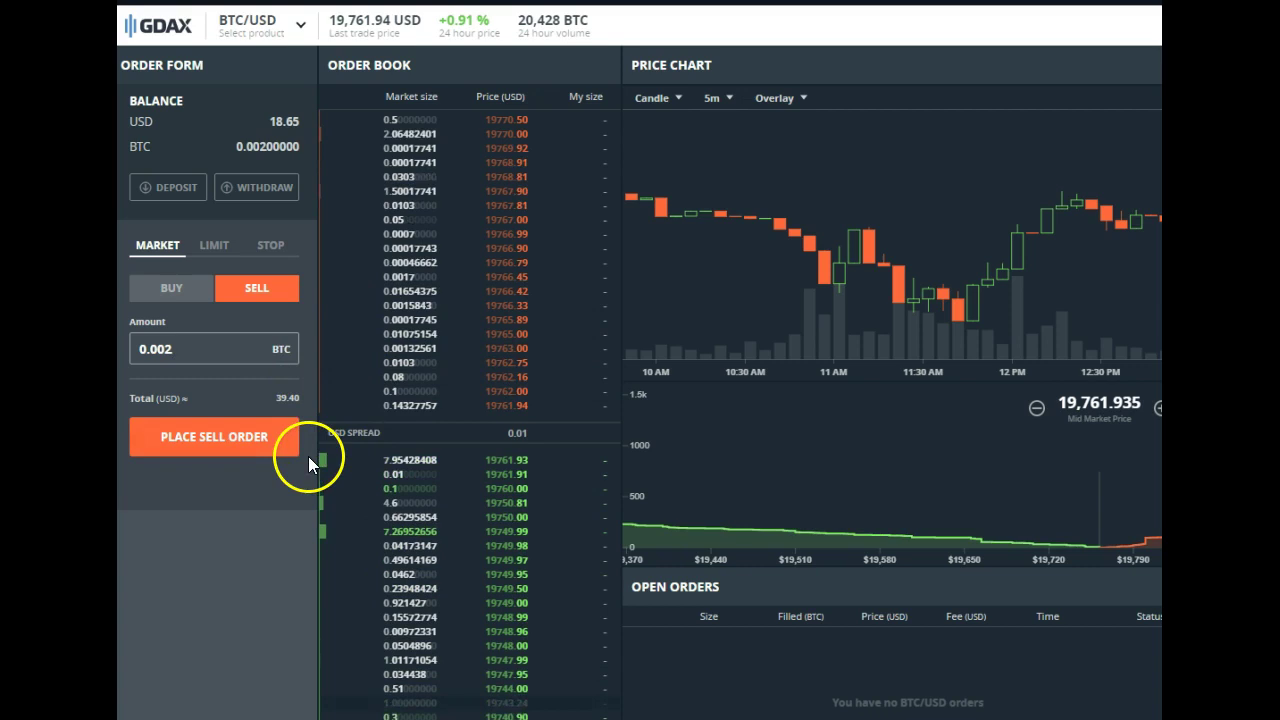
pyautogui.click(242, 436)
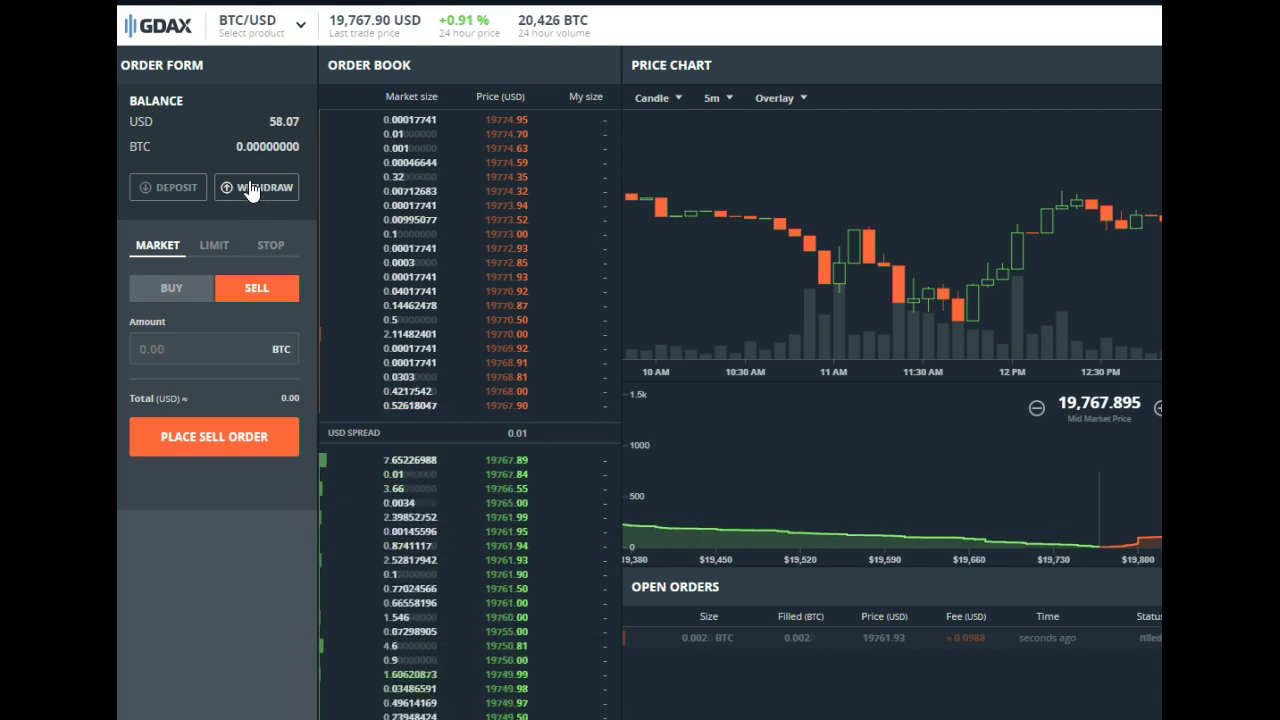
# Step: Withdraw 40 USD from GDAX to the Coinbase USD Wallet and check Coinbase's recent activity
pyautogui.click(252, 189)
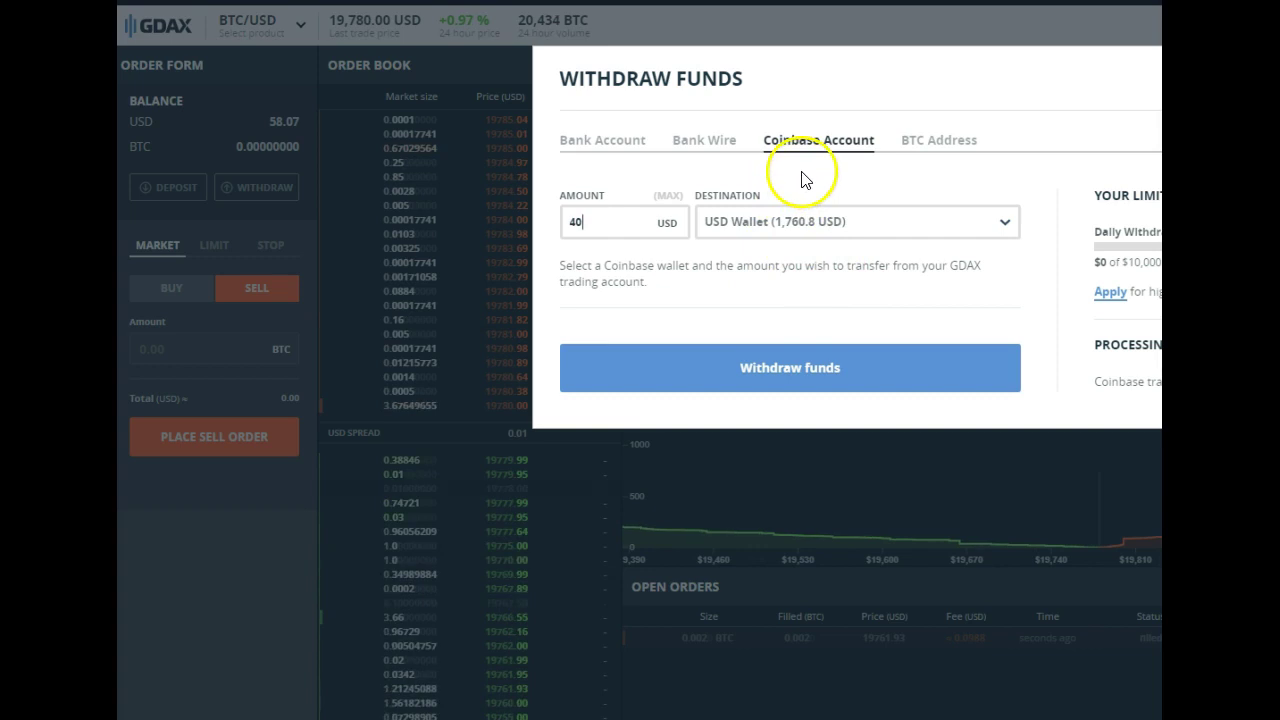
pyautogui.click(775, 370)
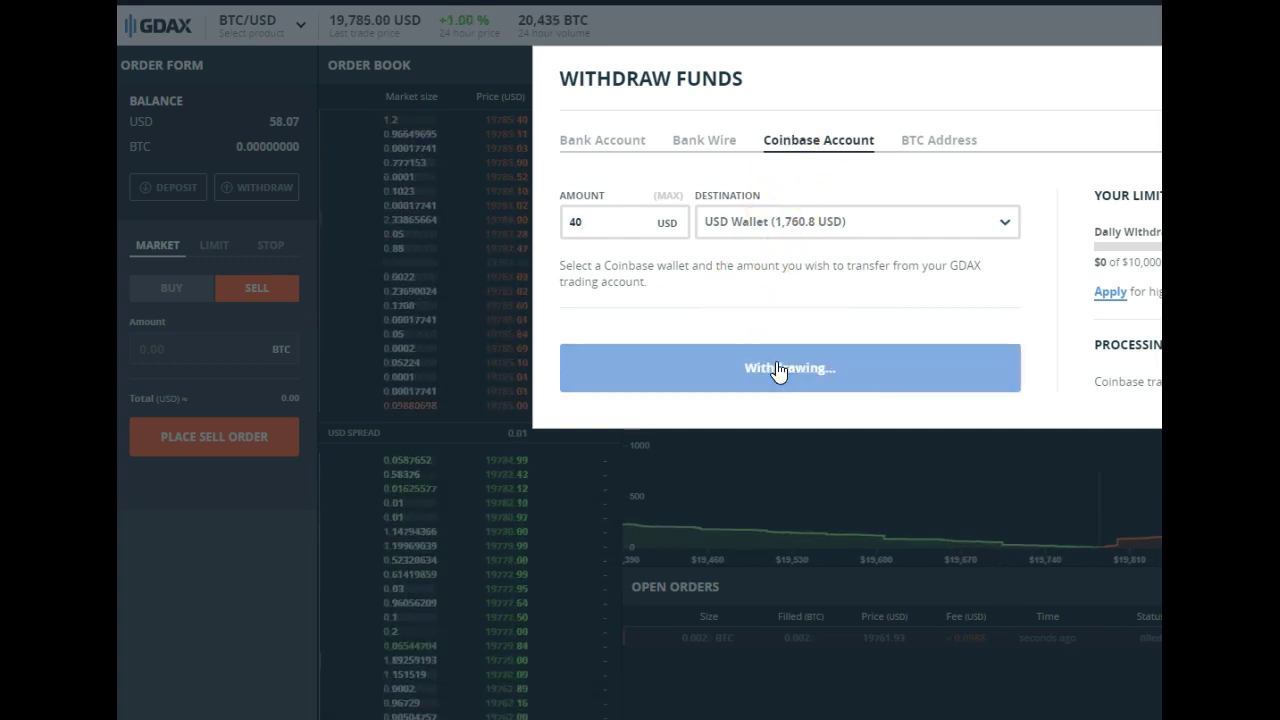
pyautogui.click(948, 395)
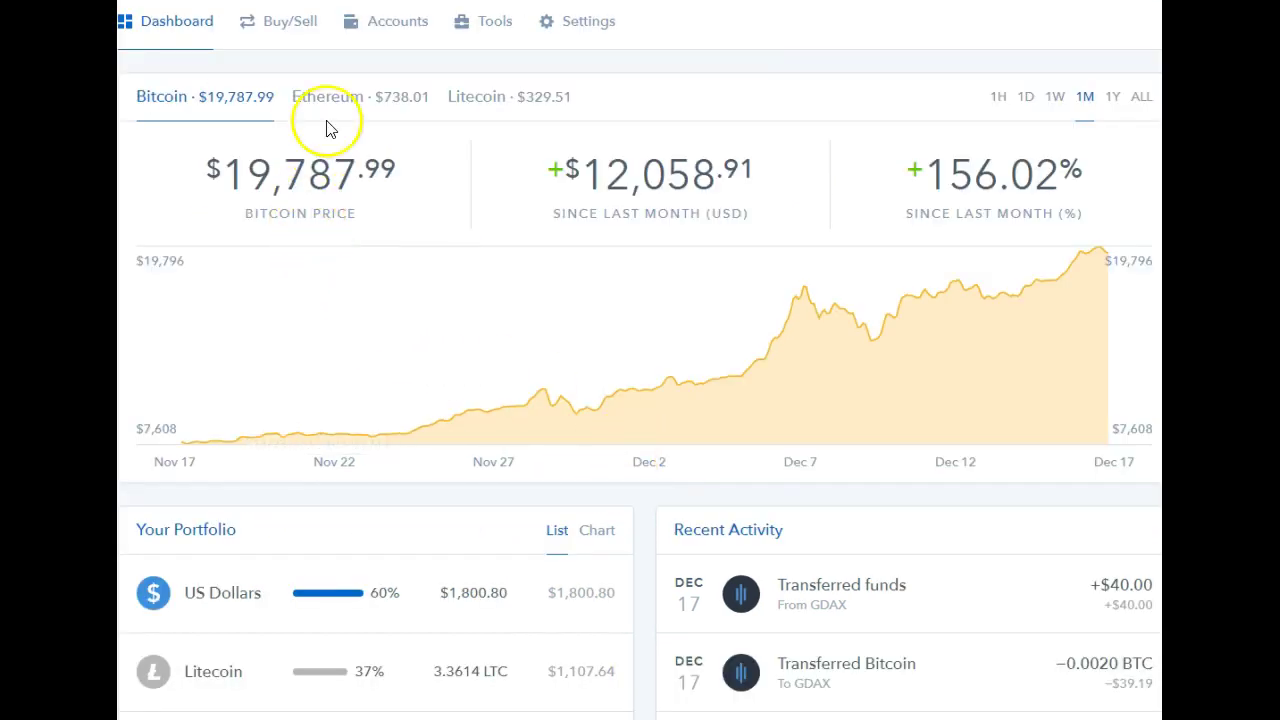
# Step: Start a USD Wallet withdrawal in Coinbase Accounts, keeping the checking account as destination
pyautogui.click(397, 33)
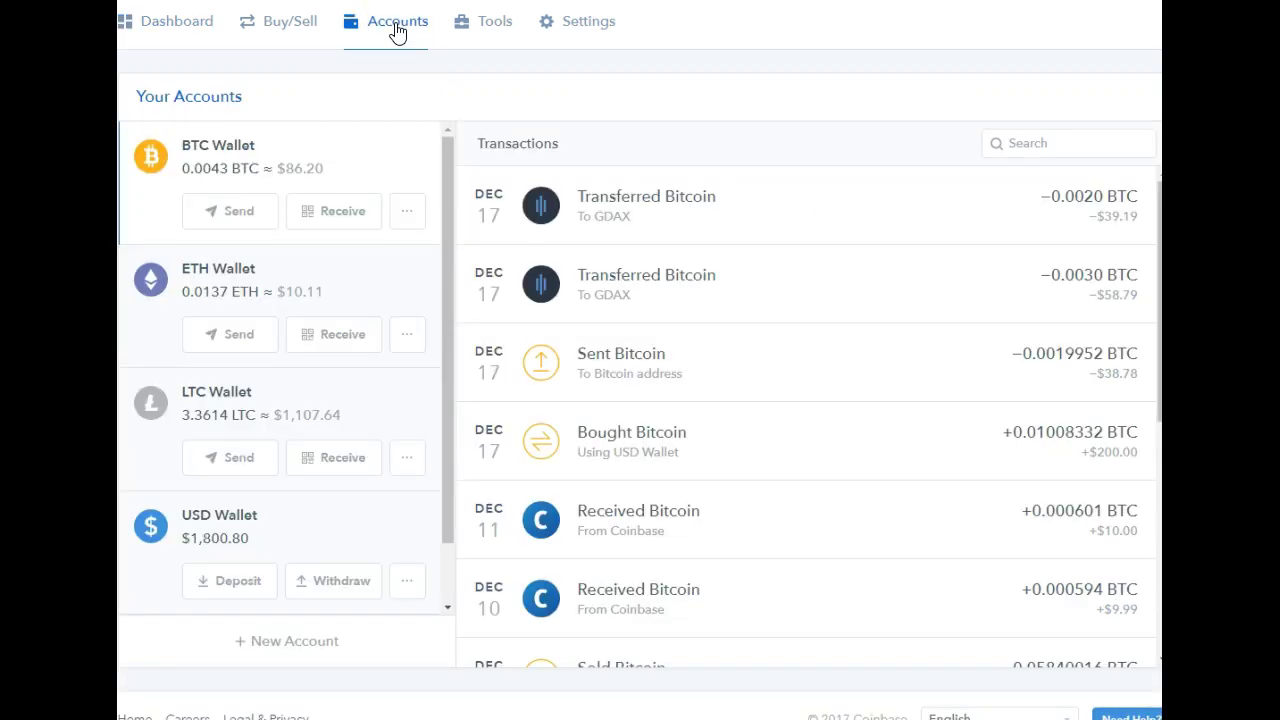
pyautogui.click(330, 592)
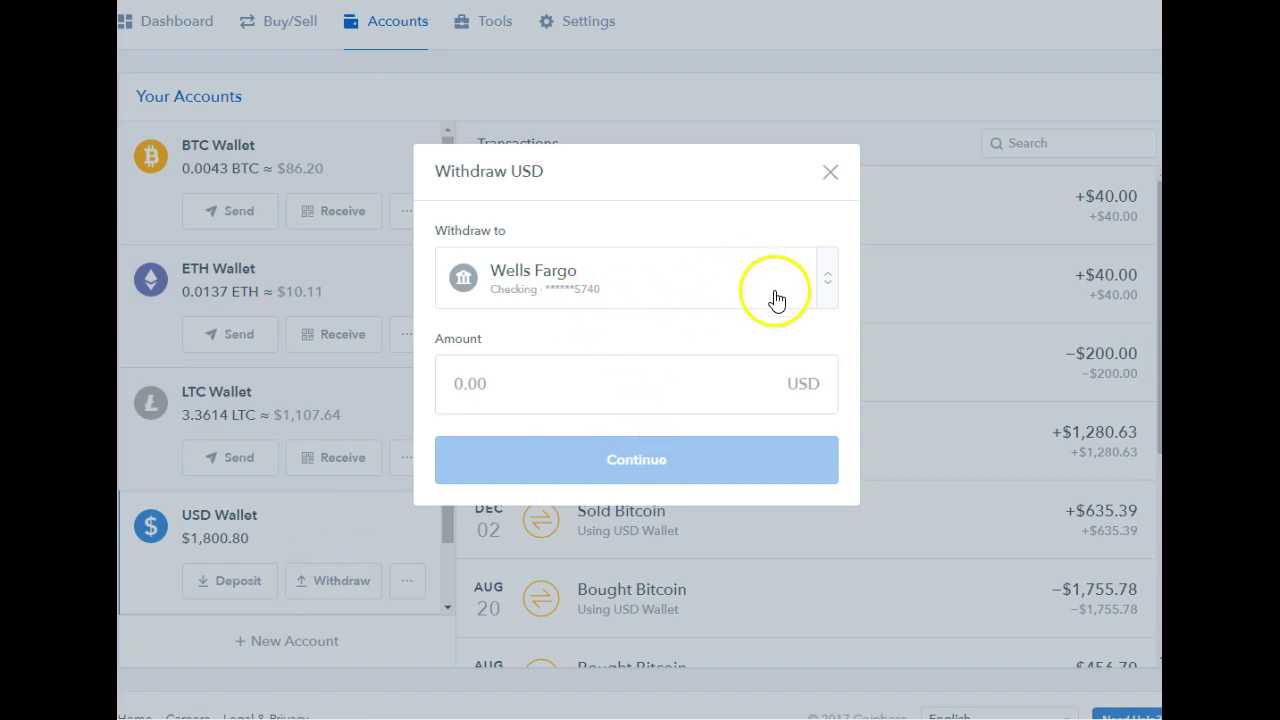
pyautogui.click(826, 284)
pyautogui.click(798, 296)
# Step: Enter $1,000, then review and confirm the bank withdrawal
pyautogui.click(616, 394)
pyautogui.write('1000')
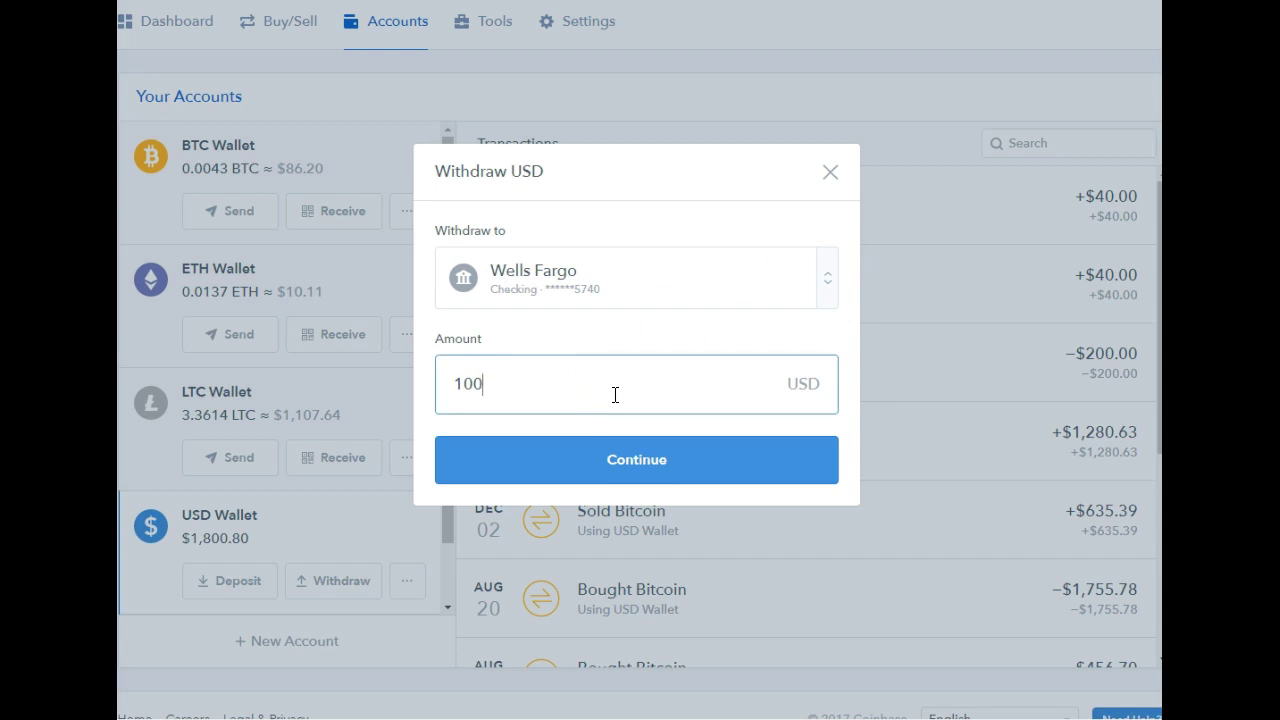
pyautogui.click(656, 467)
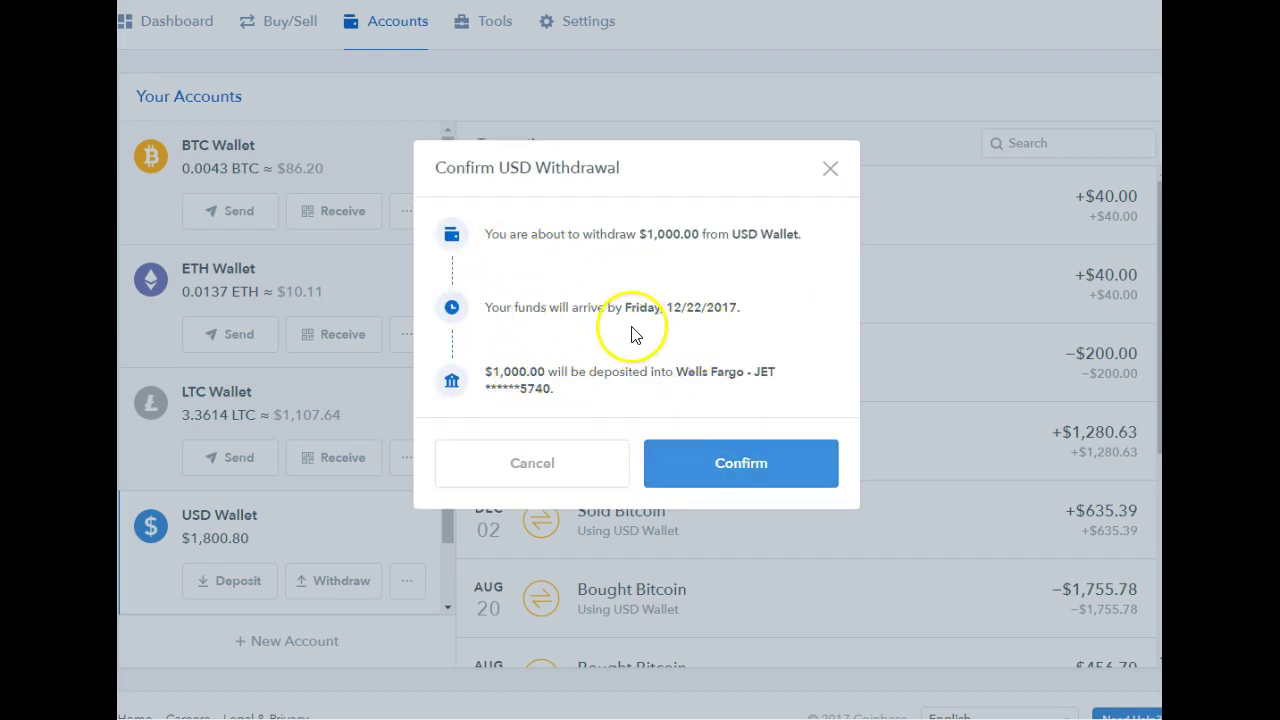
pyautogui.click(710, 462)
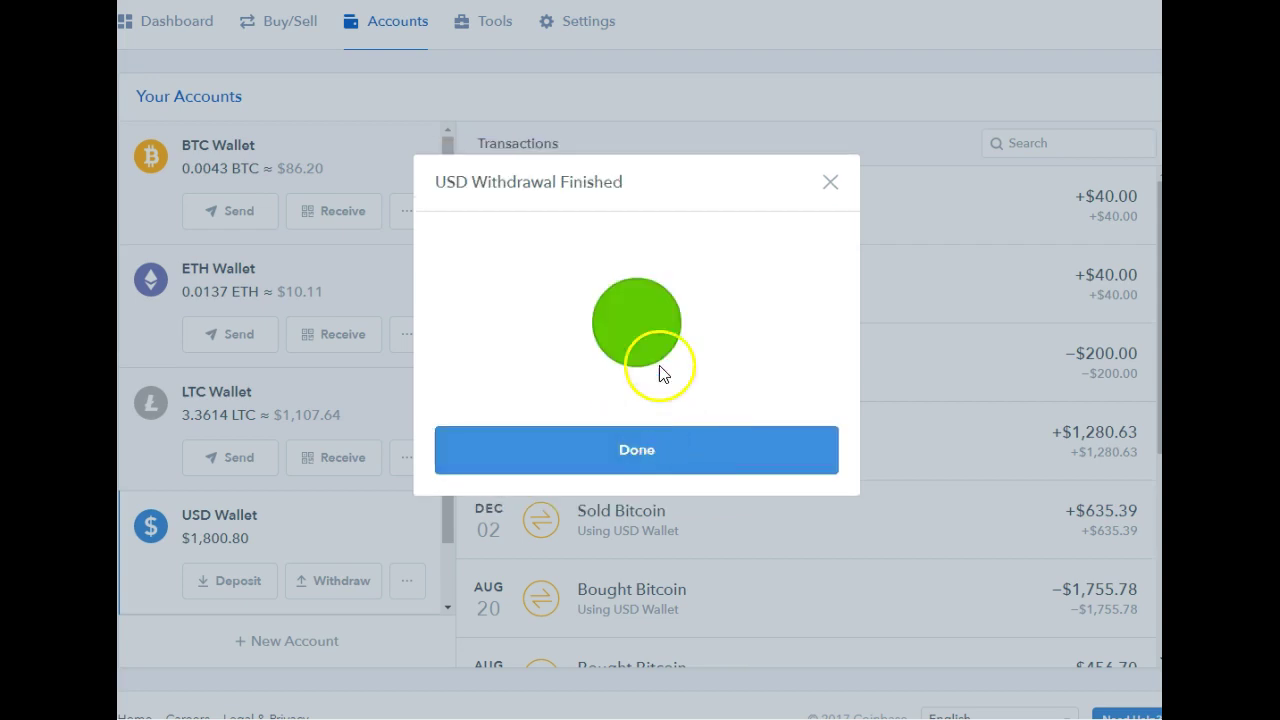
pyautogui.click(679, 467)
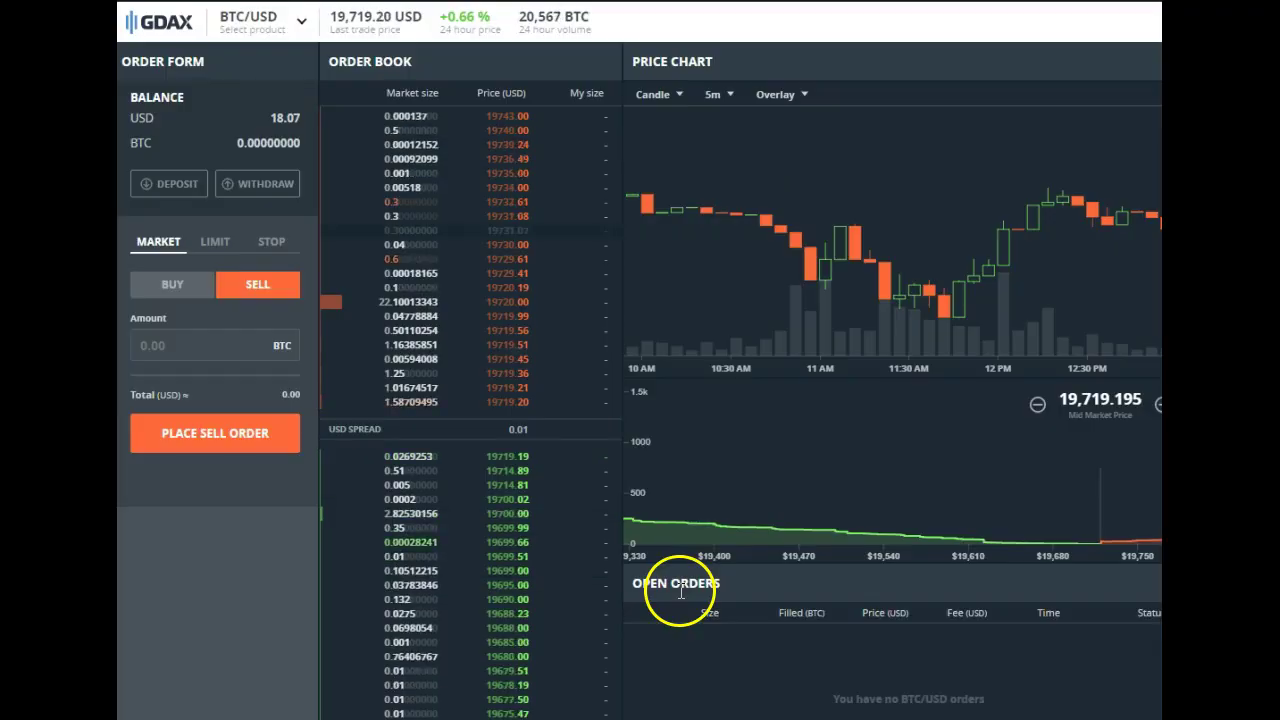
pyautogui.moveTo(780, 558)
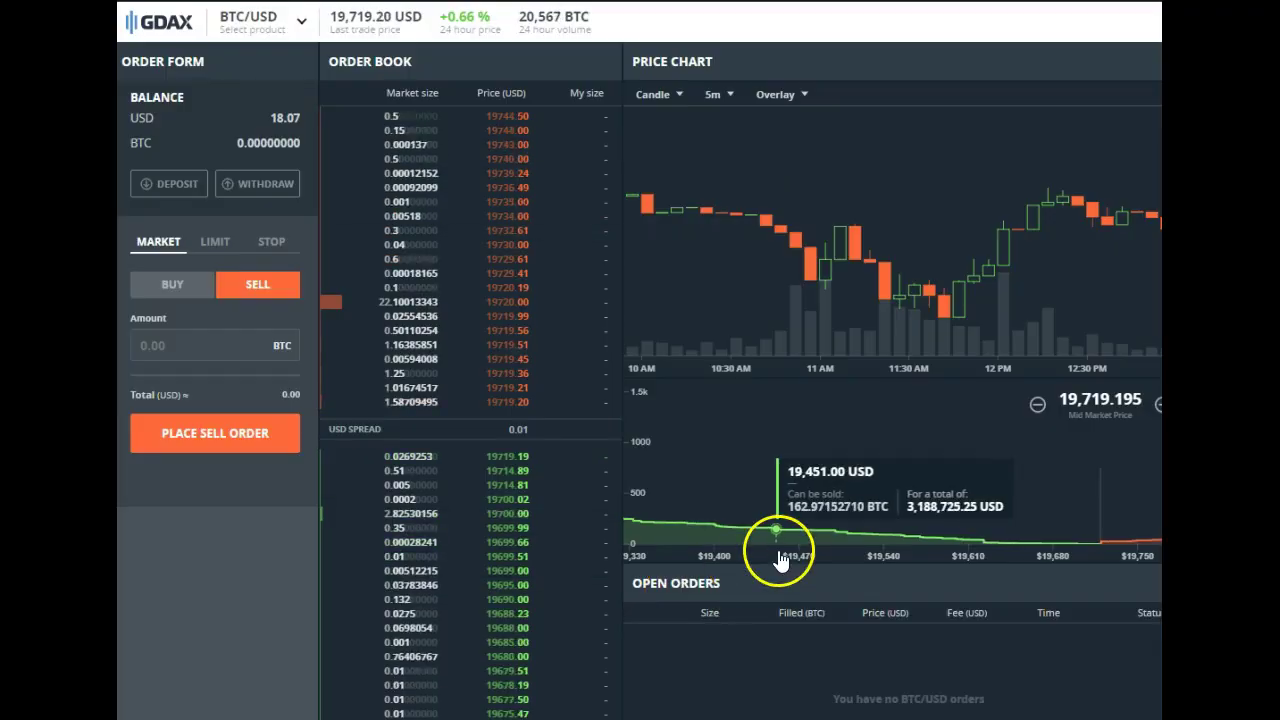